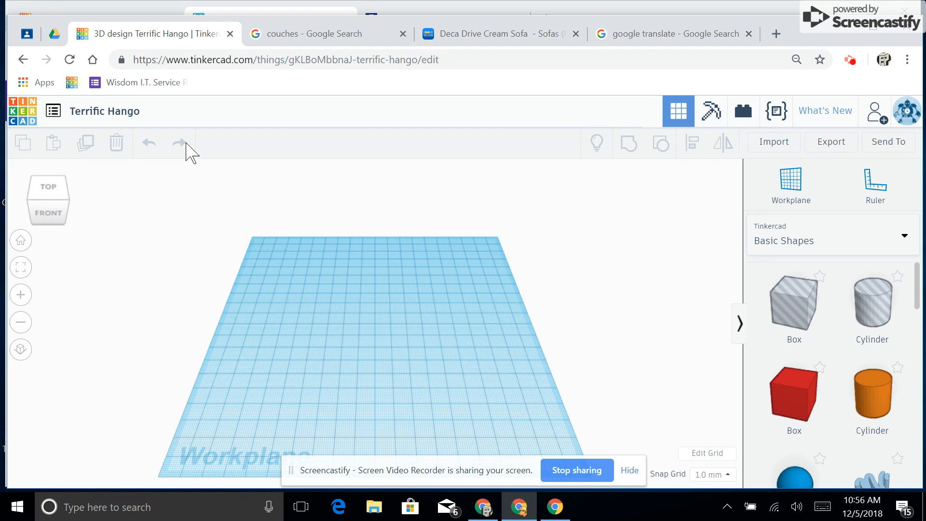
Step: Rename the design as Chair #1
left_click(120, 112)
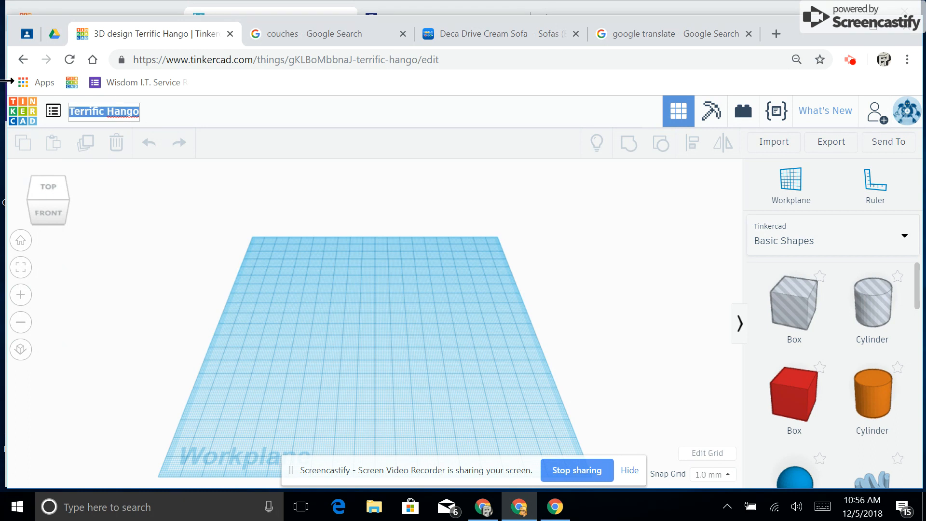
type("CH")
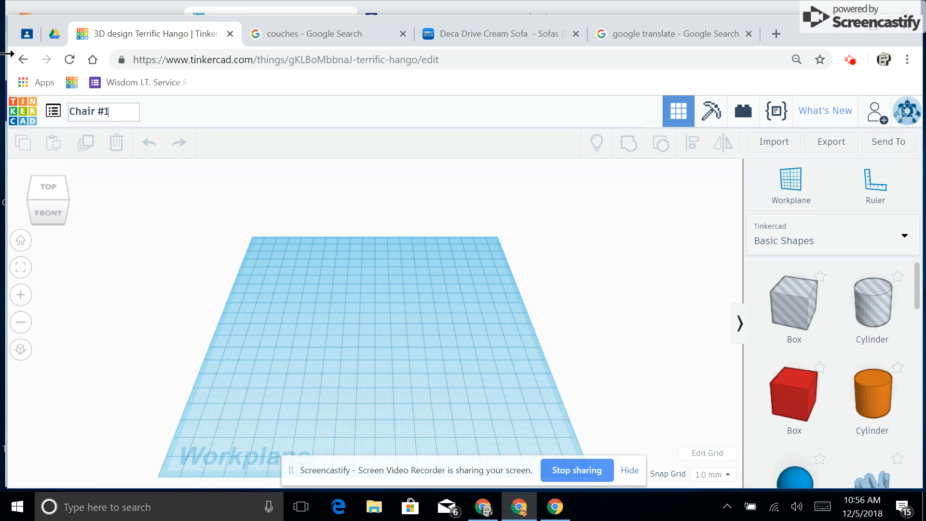
key("Return")
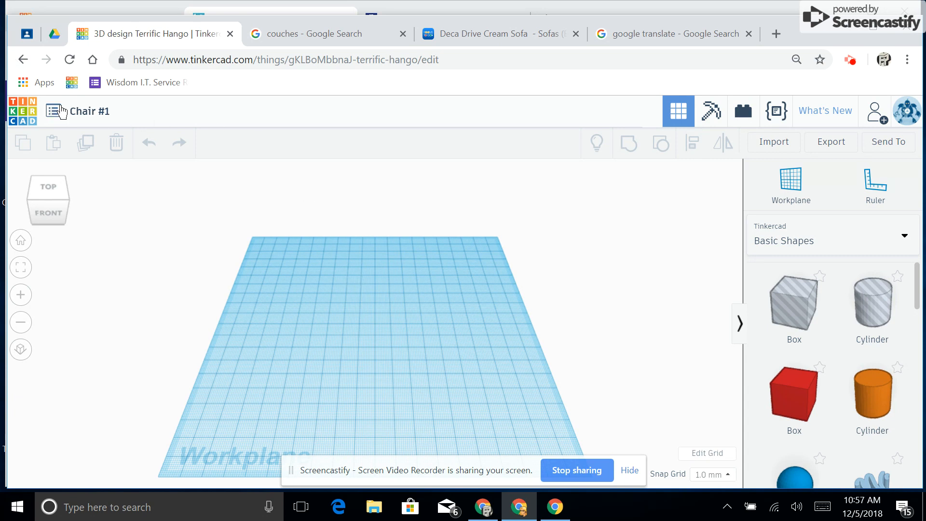
left_click(104, 111)
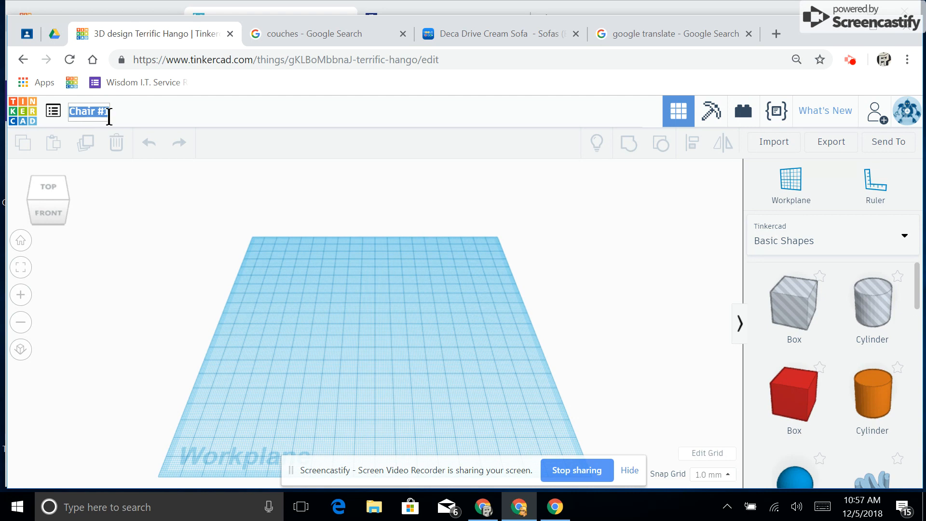
left_click(299, 313)
Step: Change the workplane grid units to inches, keeping the default preset size
left_click(714, 457)
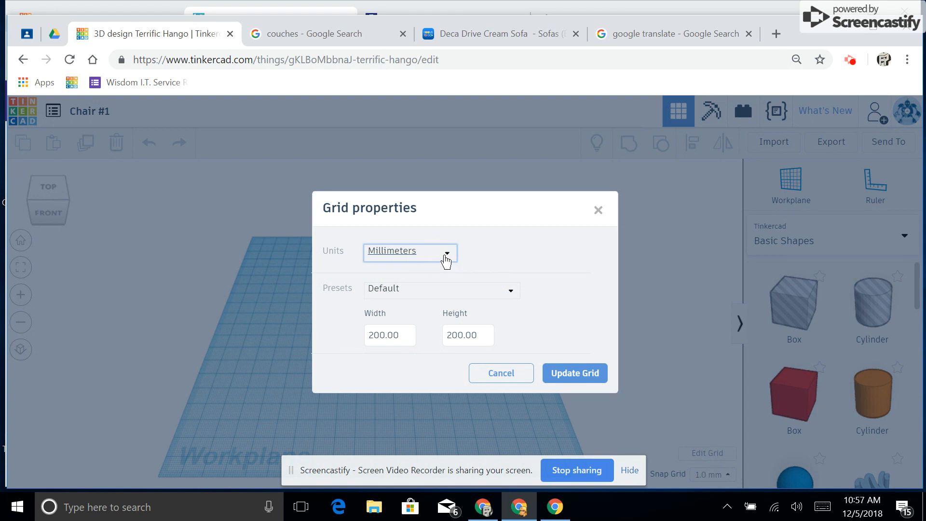
left_click(442, 258)
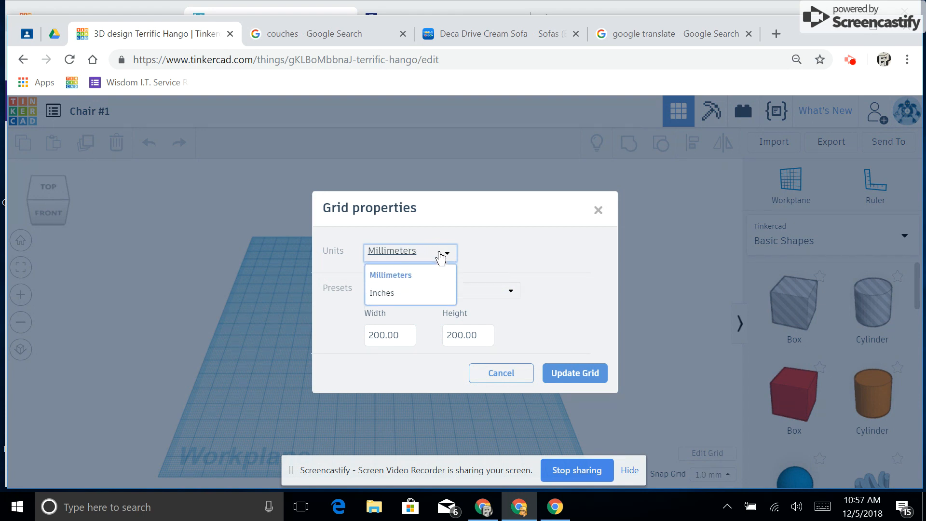
left_click(408, 294)
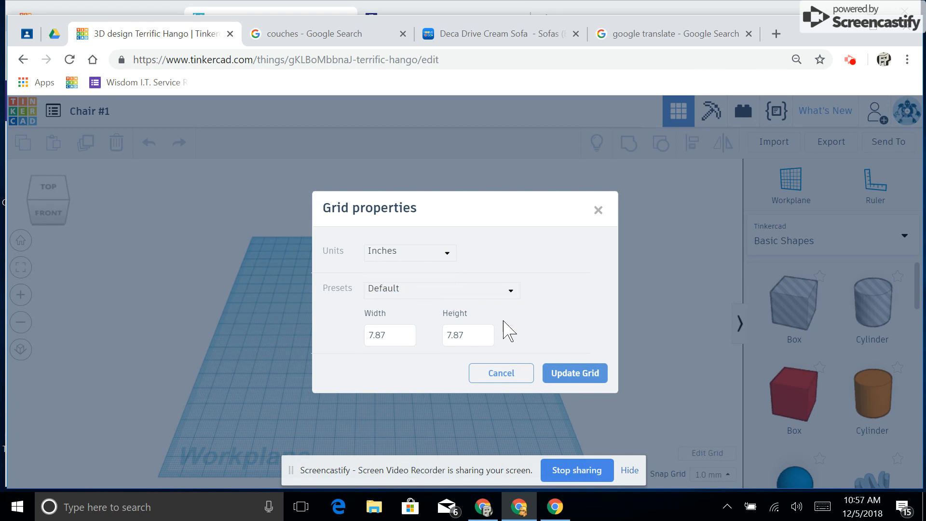
left_click(584, 373)
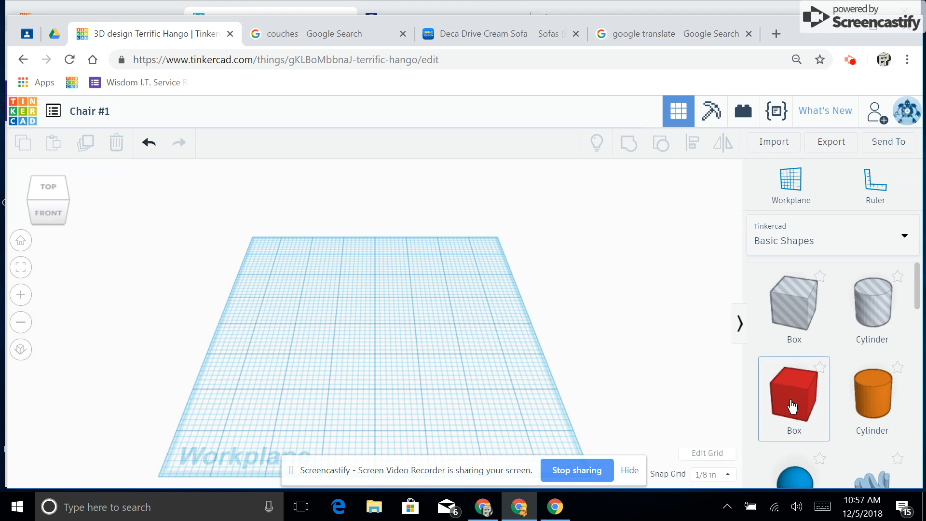
Step: Place a solid red box near the centre of the workplane
left_click_drag(806, 409, 355, 334)
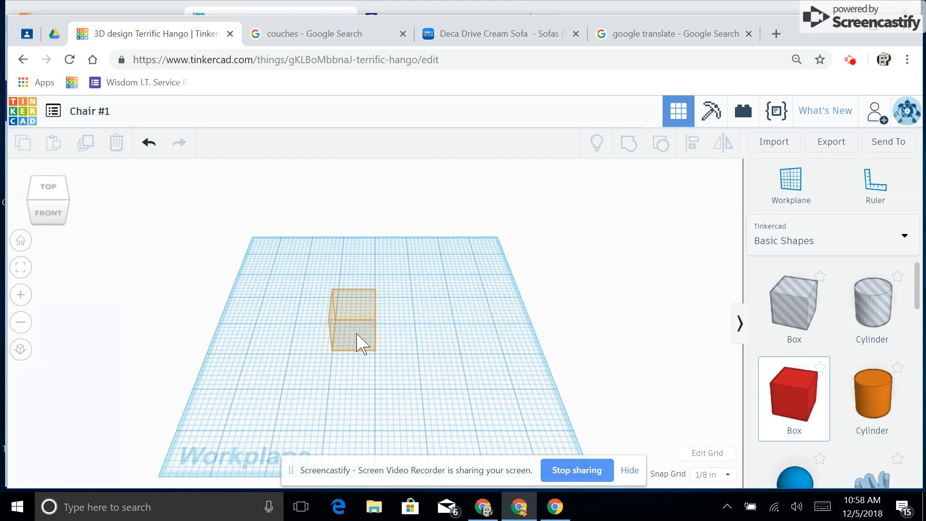
left_click_drag(357, 337, 355, 339)
scroll(304, 371, "up", 3)
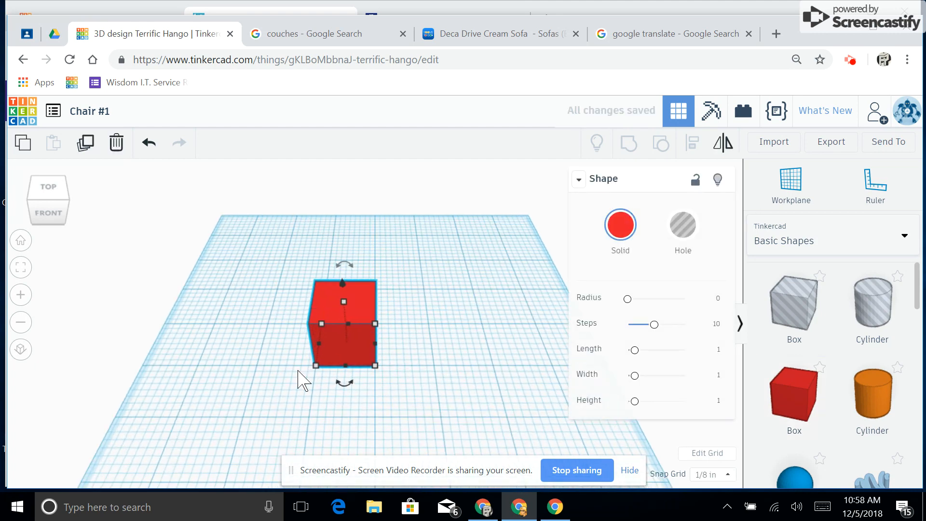
right_click_drag(251, 341, 428, 381)
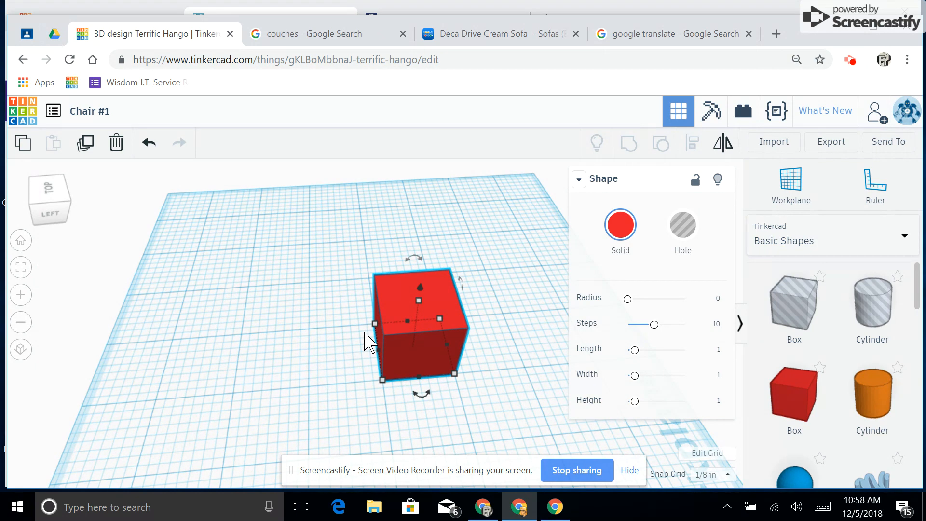
right_click_drag(498, 362, 270, 311)
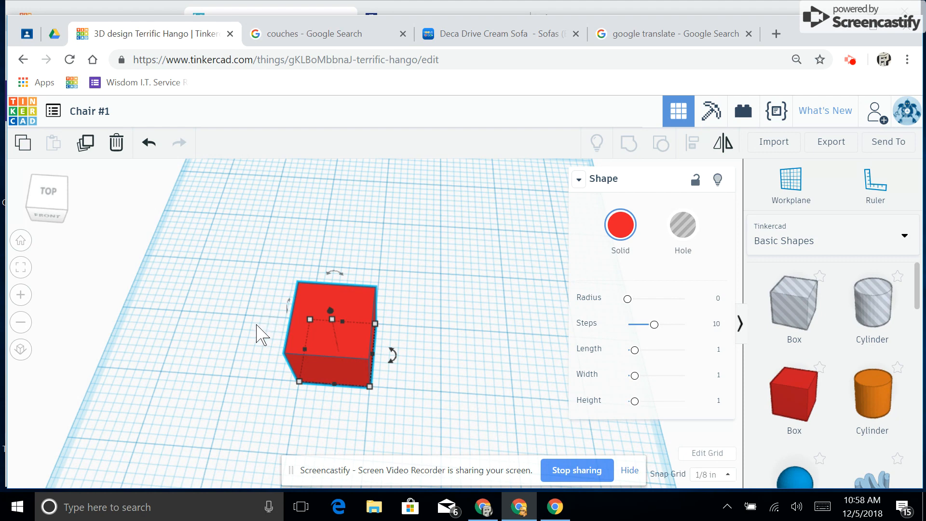
right_click_drag(247, 345, 222, 333)
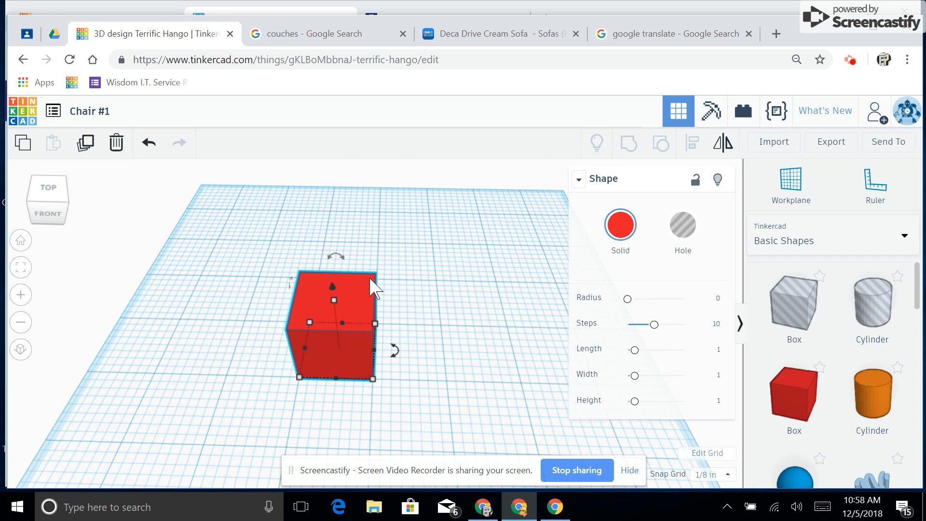
Step: Set the box's two base dimensions to .125 in each, making a thin upright leg
mouse_move(375, 380)
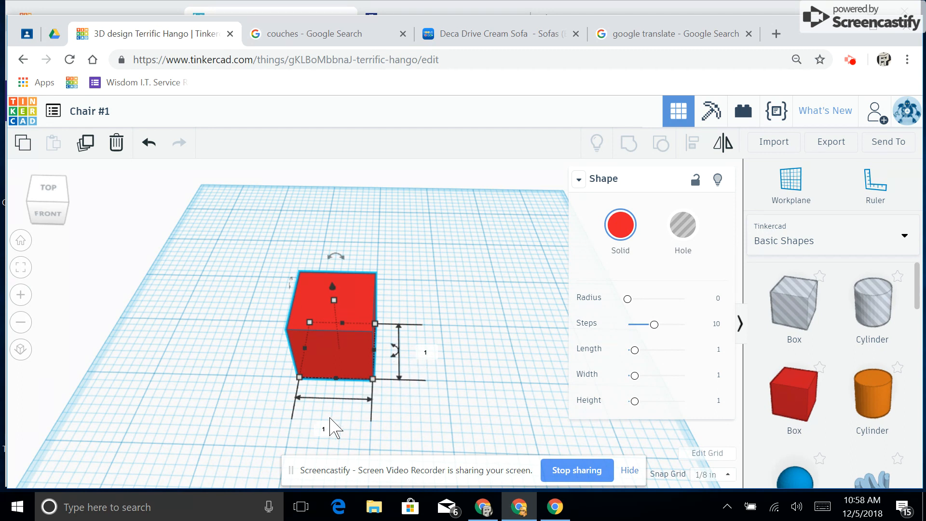
left_click(426, 353)
type(".125")
key("Return")
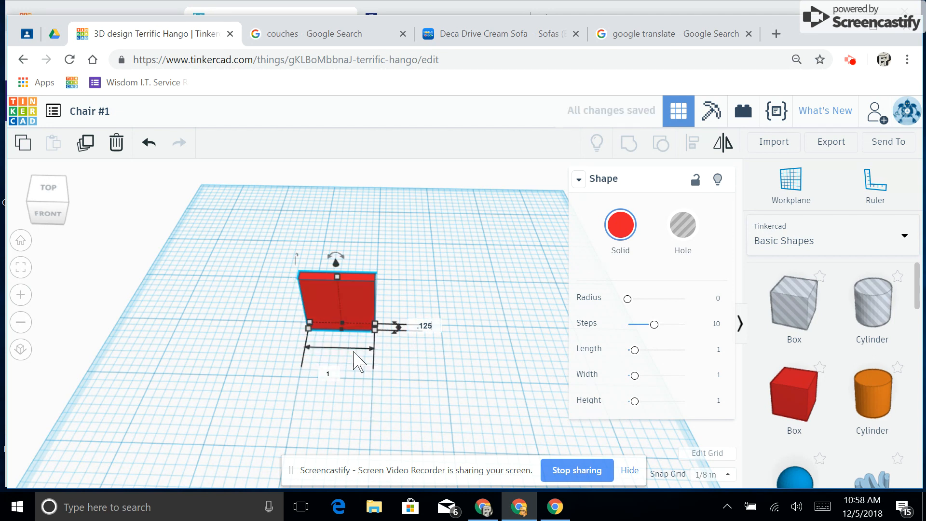
left_click(329, 374)
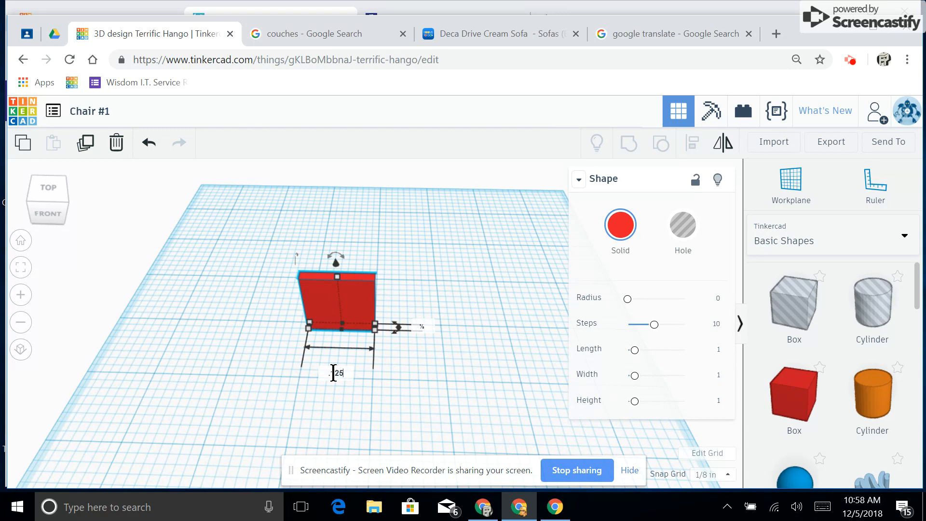
key("Return")
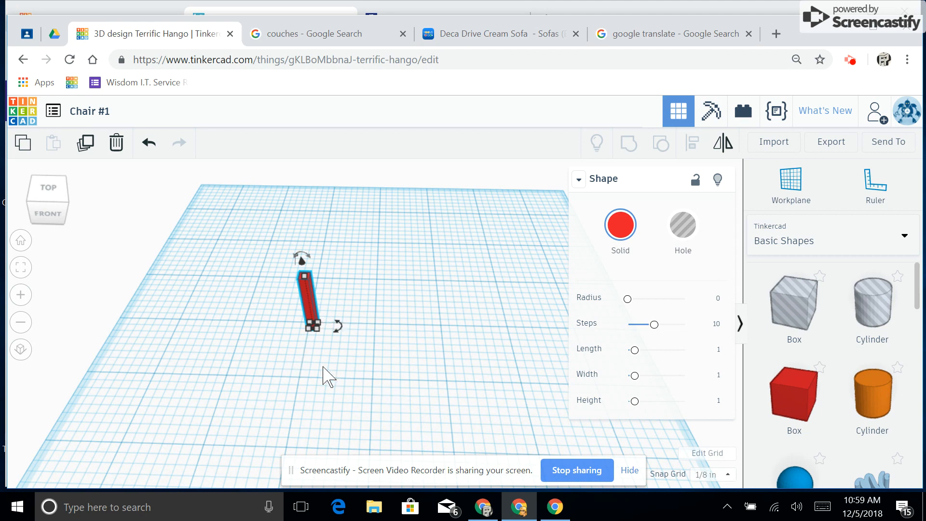
Step: Make three copies of the thin leg and place them so the four legs mark the corners of a square
left_click(280, 329)
scroll(280, 328, "up", 3)
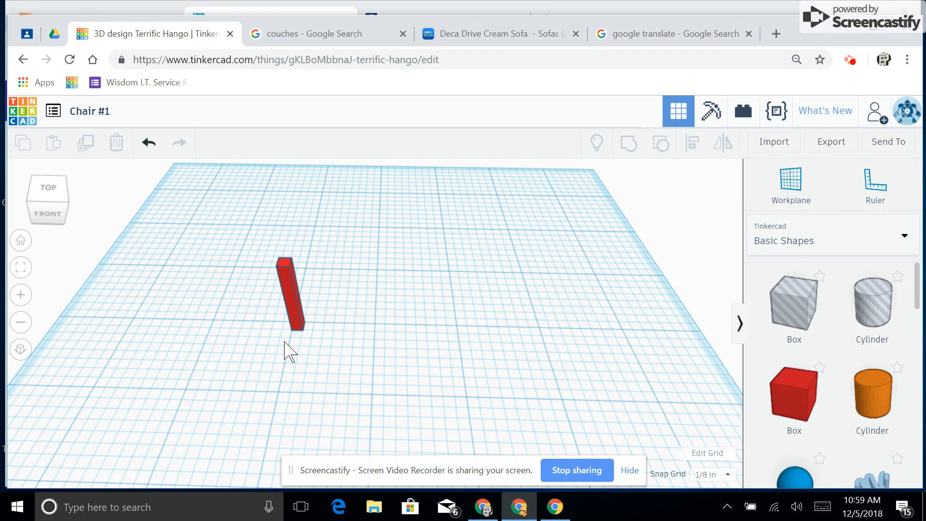
scroll(256, 355, "up", 2)
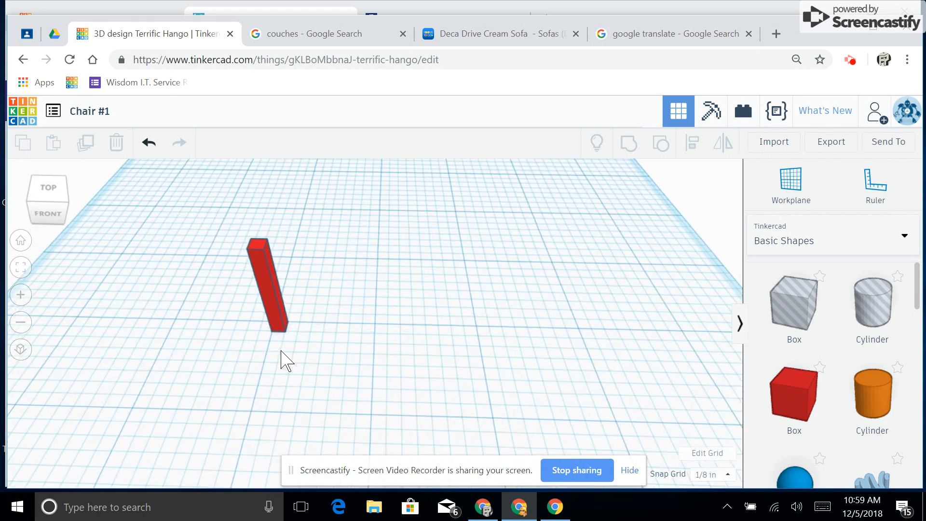
left_click(266, 275)
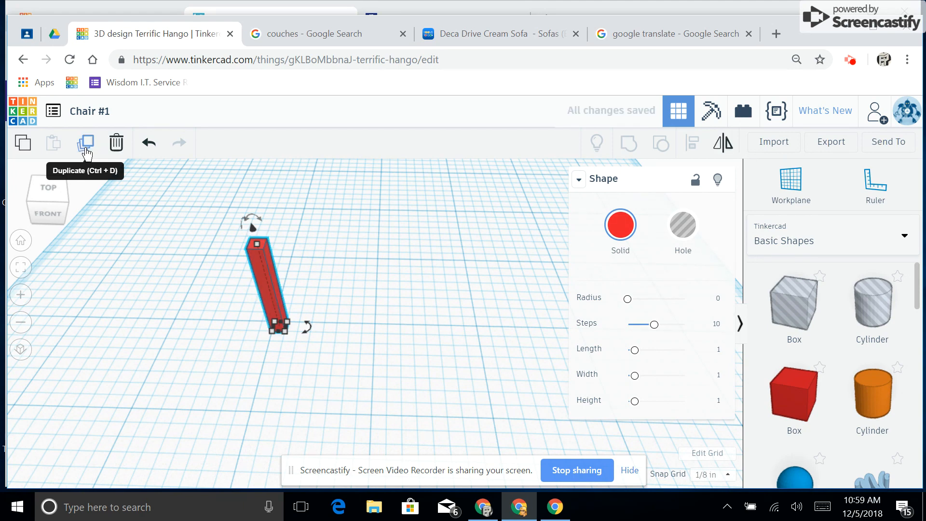
left_click(87, 153)
left_click(87, 153)
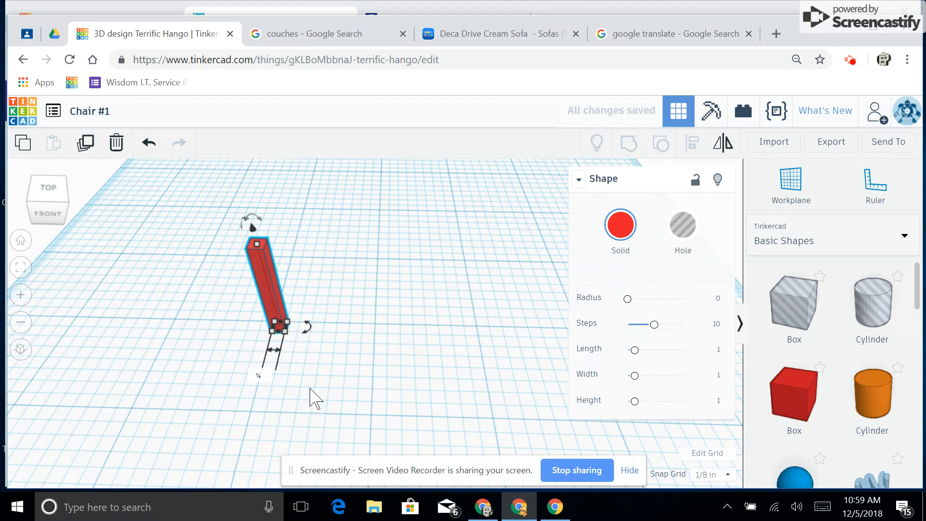
left_click(263, 376)
left_click(312, 367)
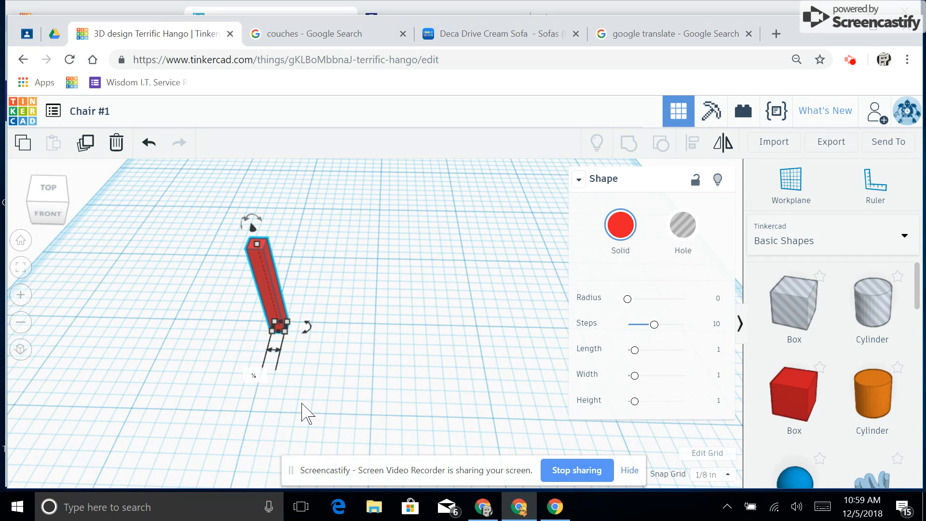
left_click_drag(261, 285, 365, 285, "alt")
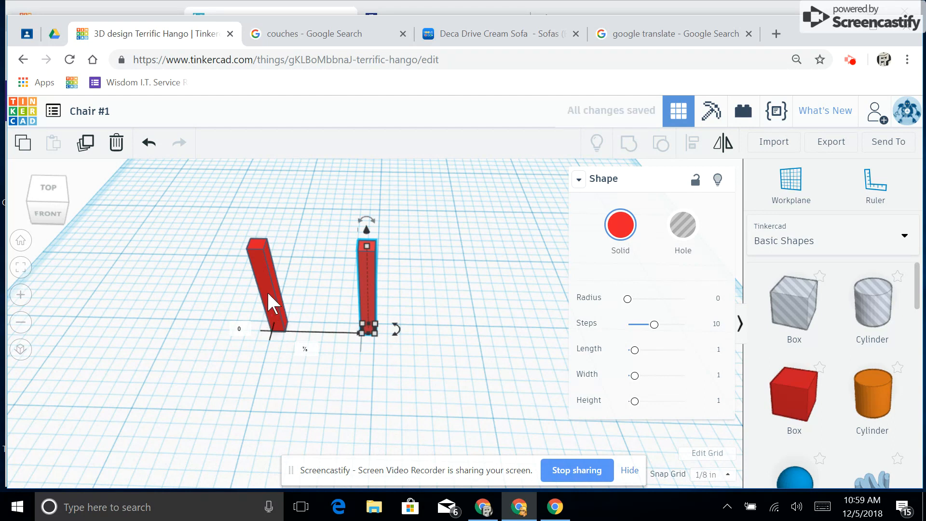
left_click_drag(269, 295, 359, 375, "alt")
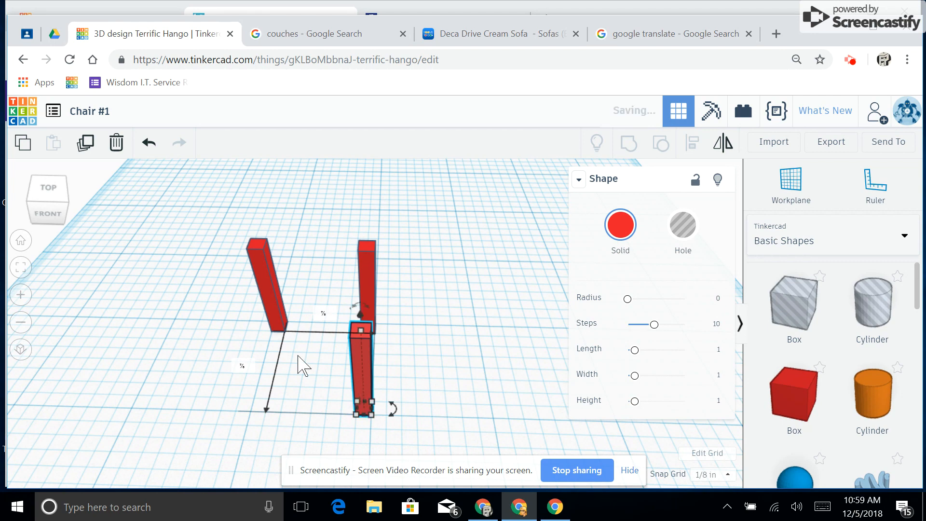
left_click_drag(269, 302, 251, 377, "alt")
Step: Place a second solid red box on the workplane beside the four legs, clear of them
right_click_drag(413, 378, 355, 285)
right_click_drag(281, 301, 454, 309)
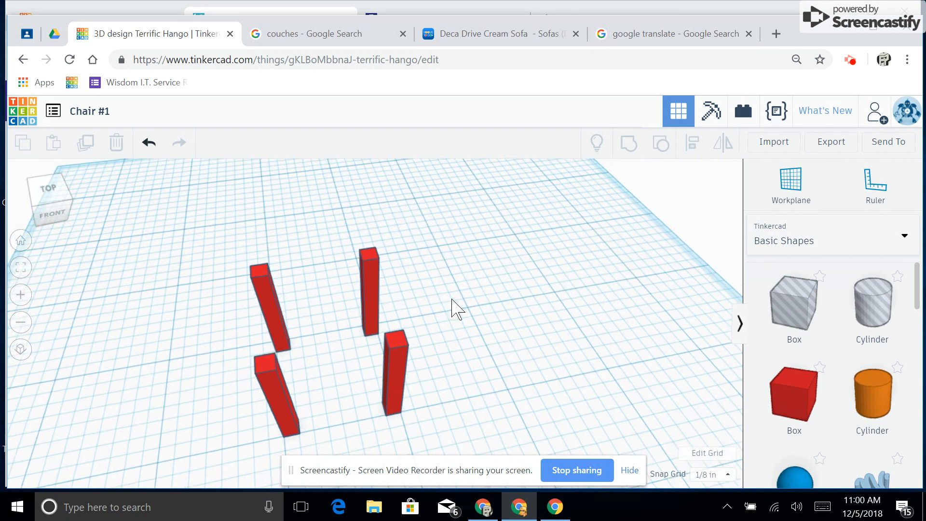
scroll(463, 318, "down", 5)
scroll(356, 295, "up", 3)
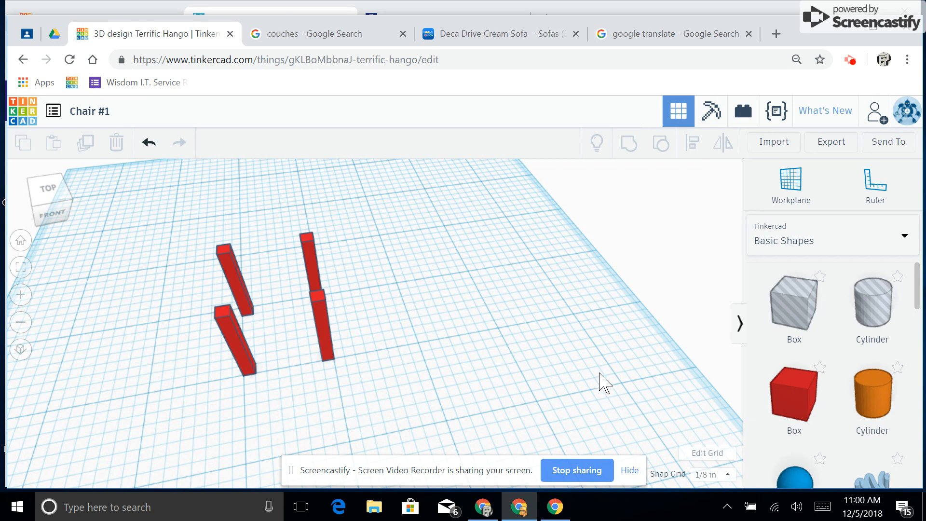
mouse_move(593, 365)
right_mouse_down()
mouse_move(564, 369)
mouse_move(604, 352)
right_mouse_up()
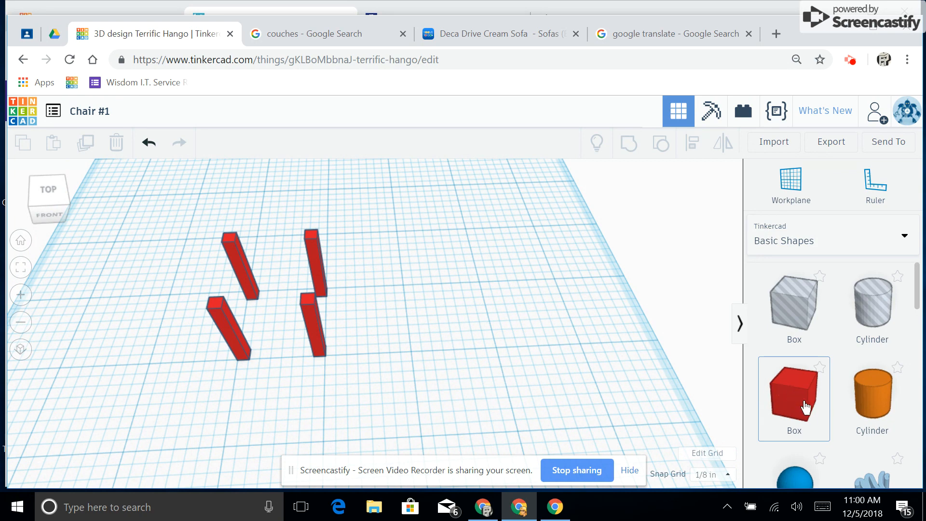
left_click_drag(796, 411, 457, 316)
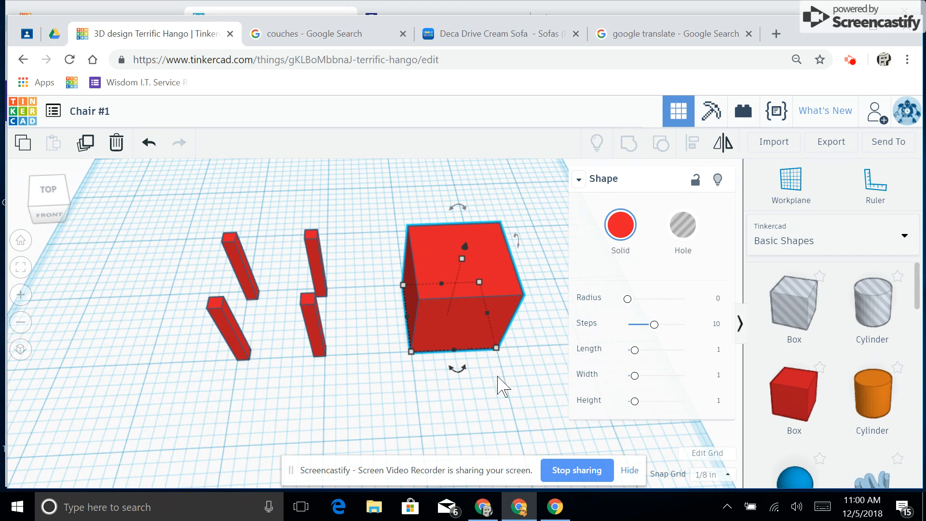
middle_click_drag(505, 380, 341, 357)
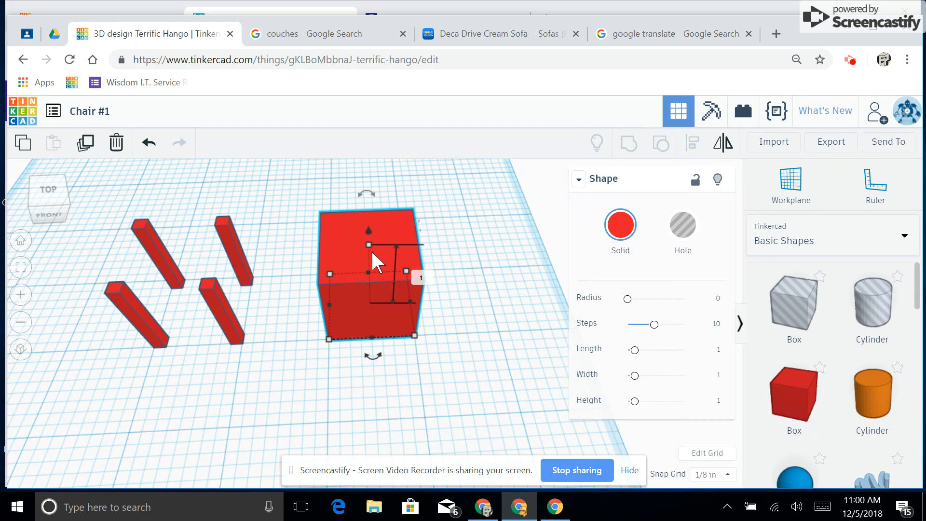
Step: Set the second box's height to .125 in, making a flat seat slab
left_click(419, 278)
key("BackSpace")
type(".125")
key("Return")
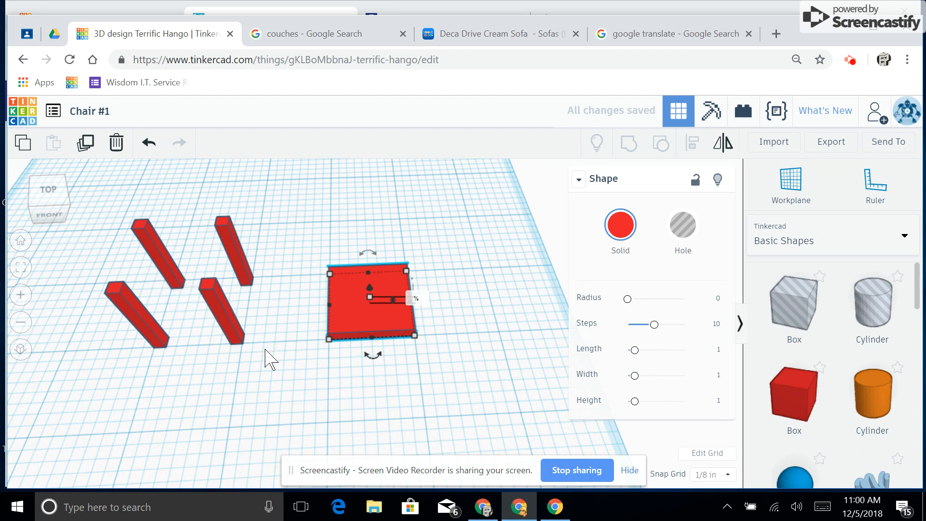
left_click(378, 350)
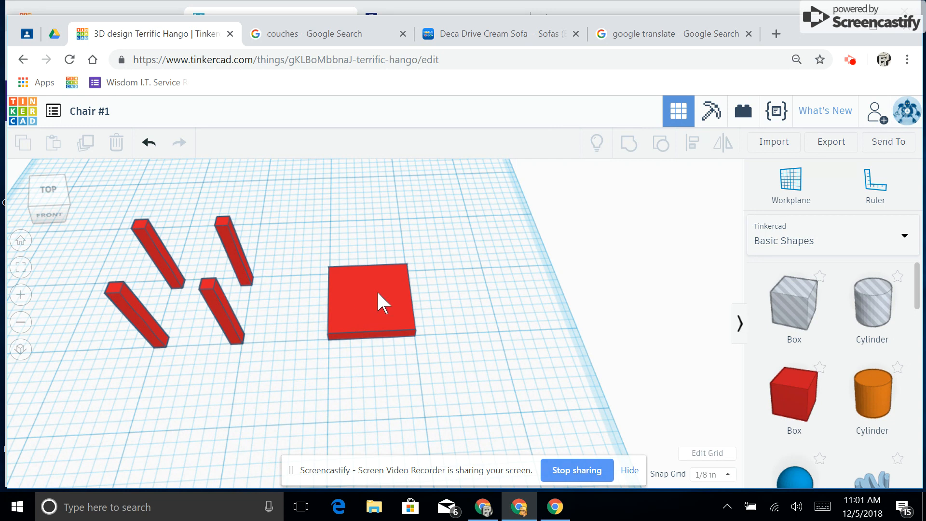
left_click(389, 311)
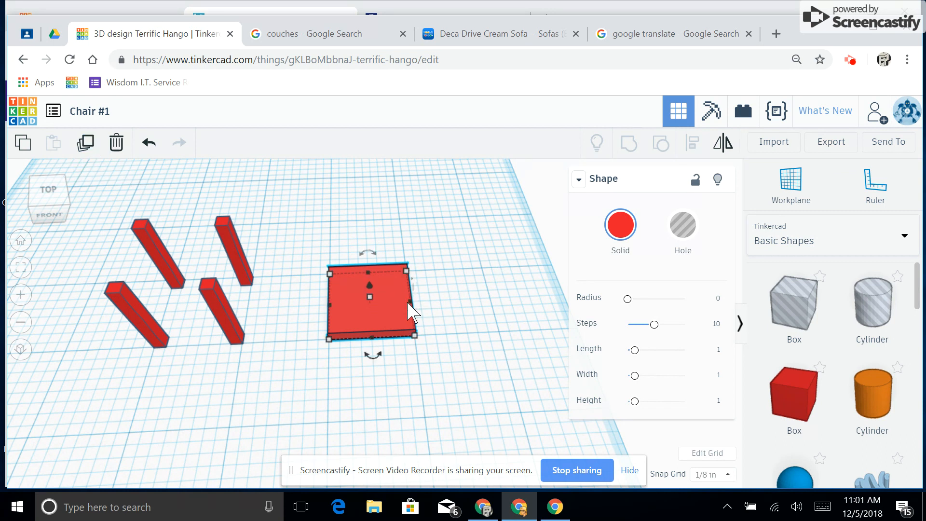
left_click(419, 301)
key("BackSpace")
type(".125")
key("Return")
left_click(460, 321)
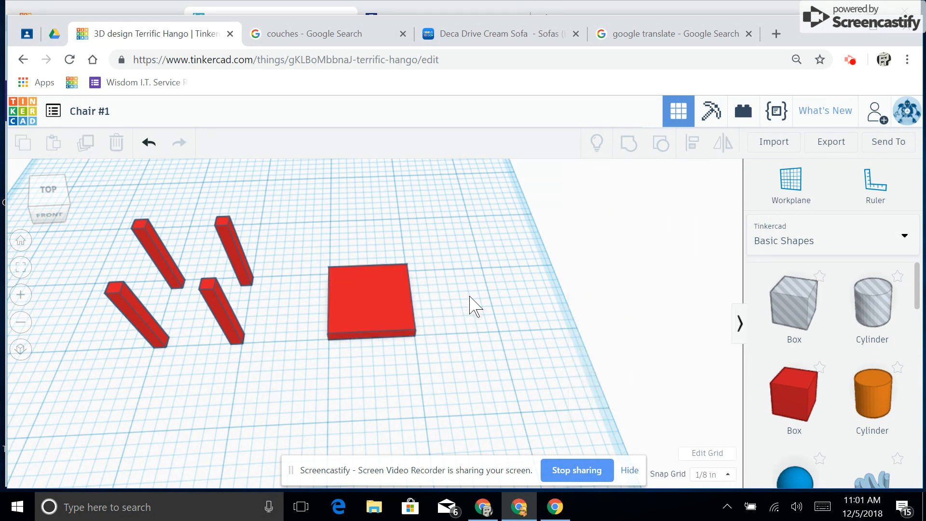
Step: Duplicate the flat seat slab and place the copy beside the original, clear of it
left_click(373, 304)
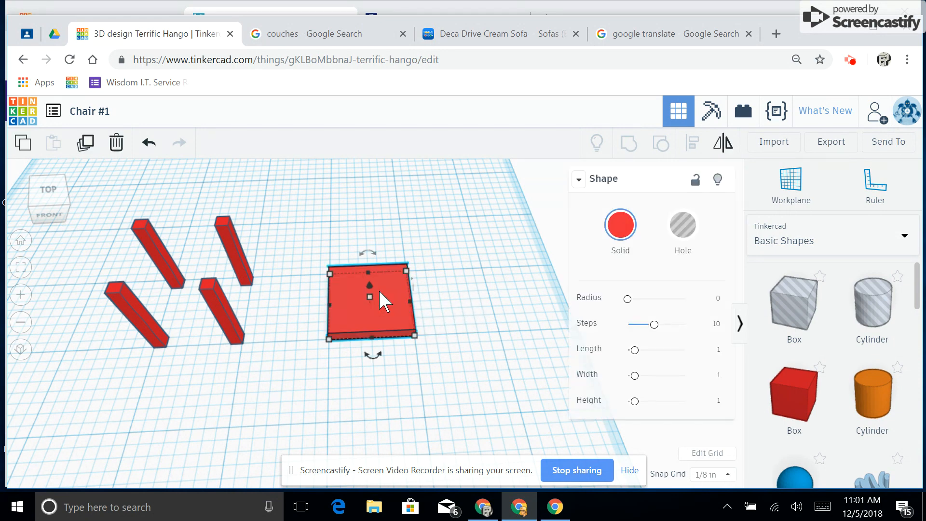
left_click(86, 142)
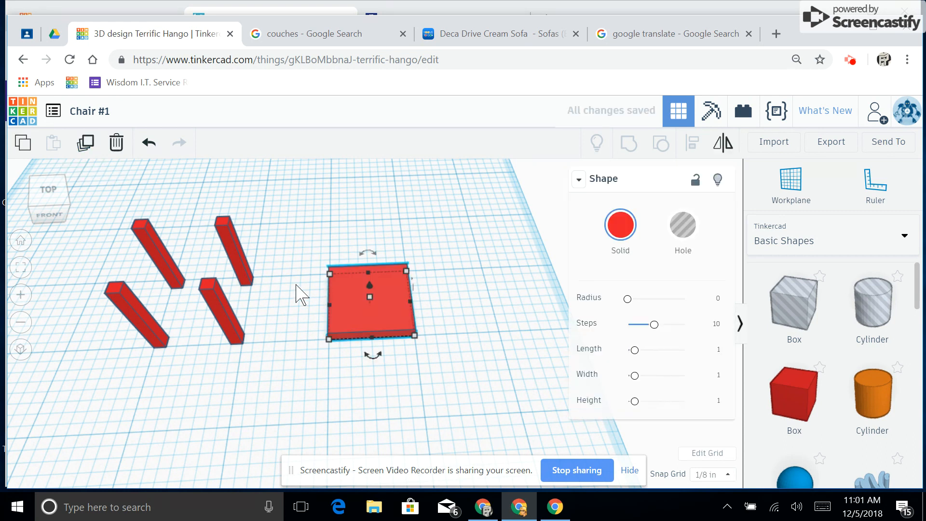
left_click_drag(382, 319, 493, 312)
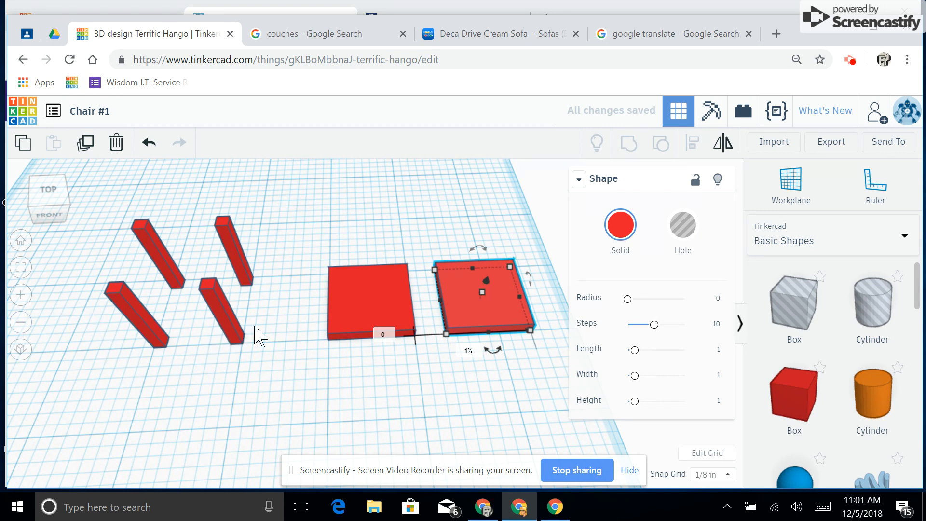
Step: Raise the original seat slab to 1 in above the workplane
left_click(374, 302)
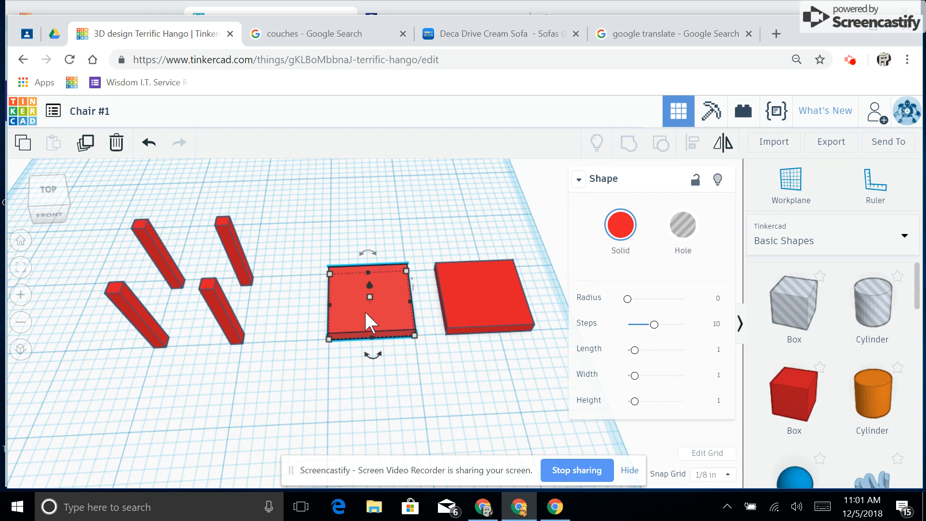
scroll(372, 295, "up", 3)
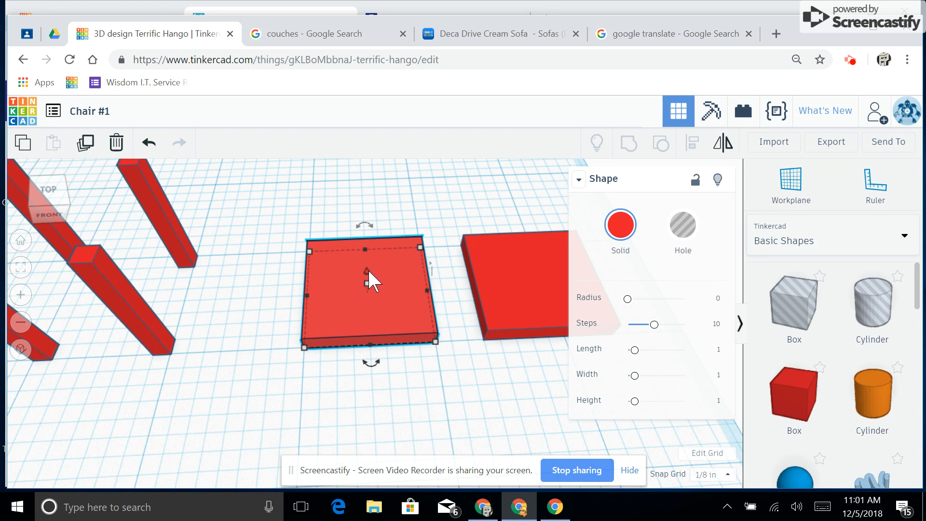
left_click_drag(368, 268, 366, 247)
left_click(448, 330)
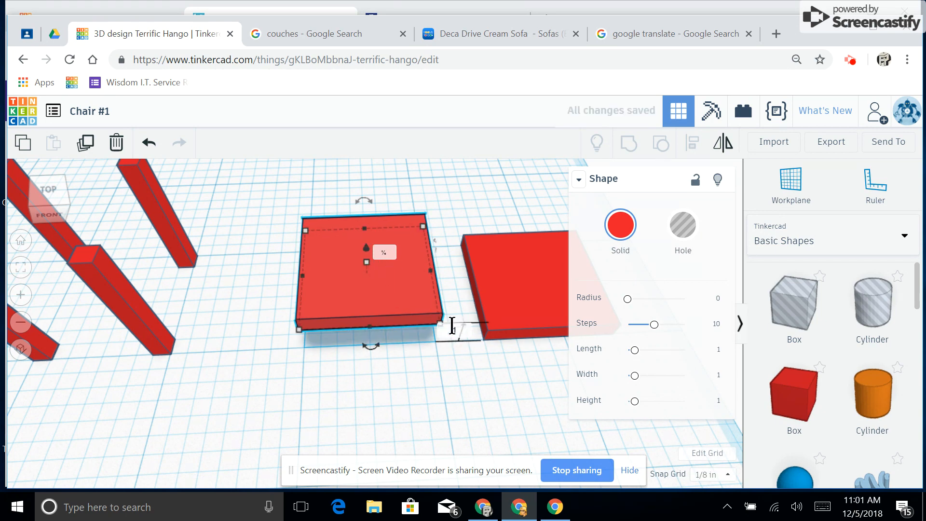
key("Return")
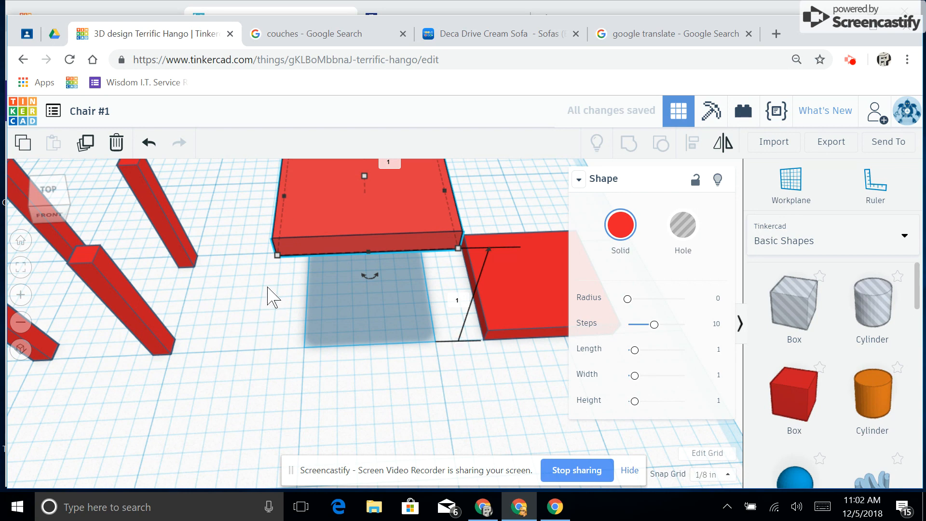
Step: Move the raised slab over the four legs so its corners line up with them as the seat
scroll(269, 296, "down", 3)
scroll(268, 286, "down", 3)
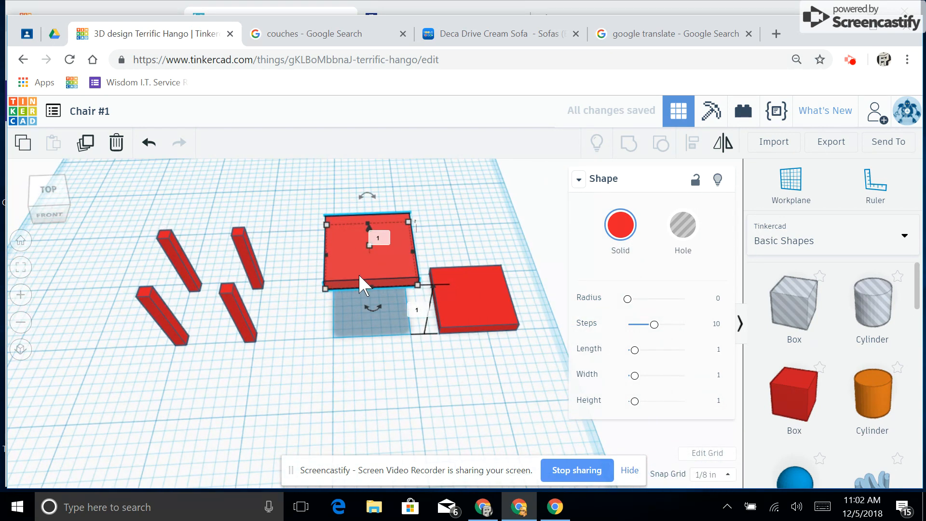
left_click_drag(385, 269, 195, 270)
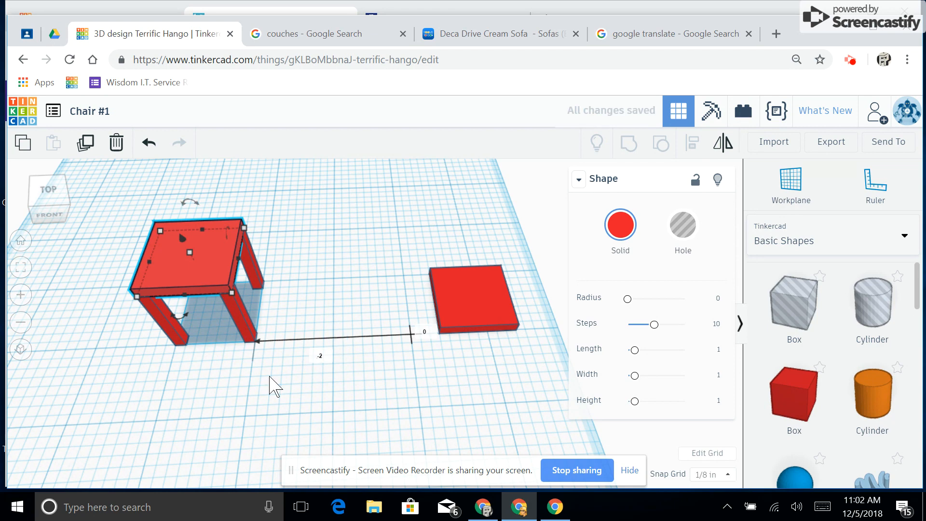
left_click(188, 379)
Step: Move the spare slab closer to the legs and rotate it 90° so it stands upright on edge
right_click_drag(193, 378, 292, 333)
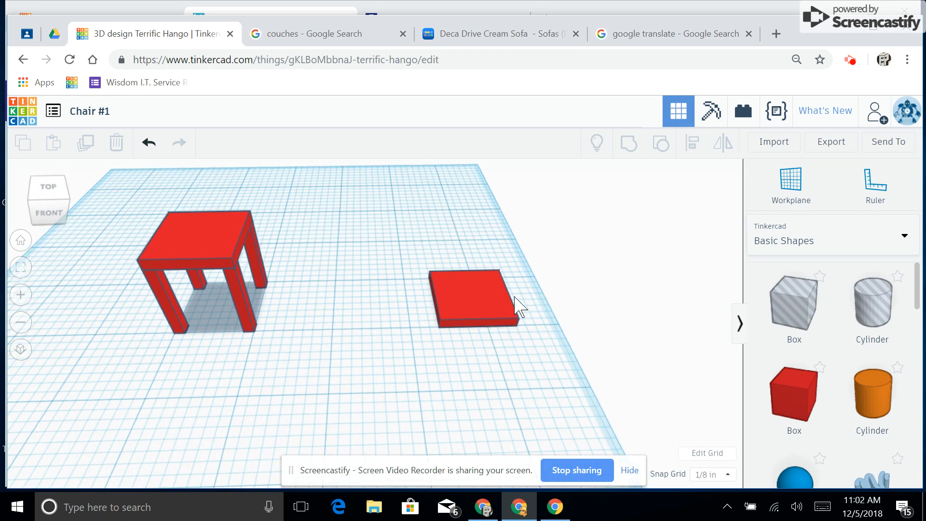
left_click_drag(482, 299, 382, 298)
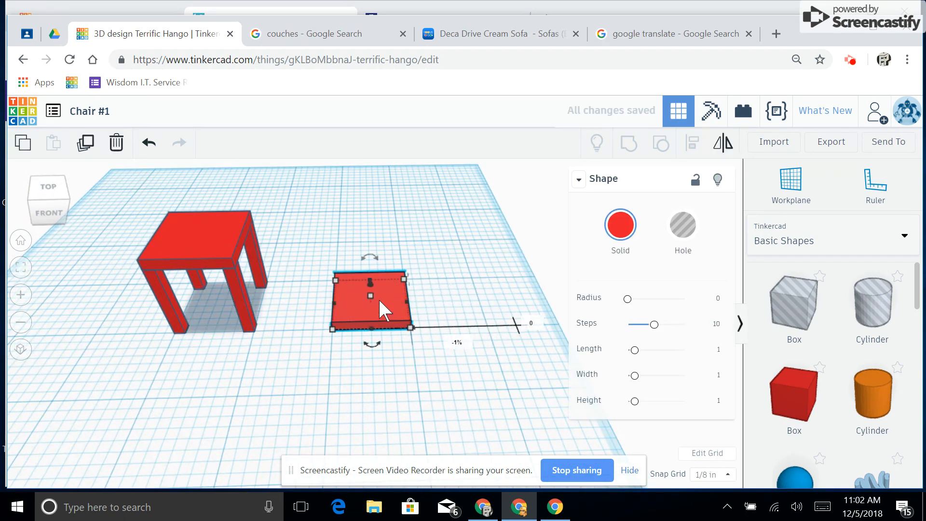
scroll(373, 280, "up", 3)
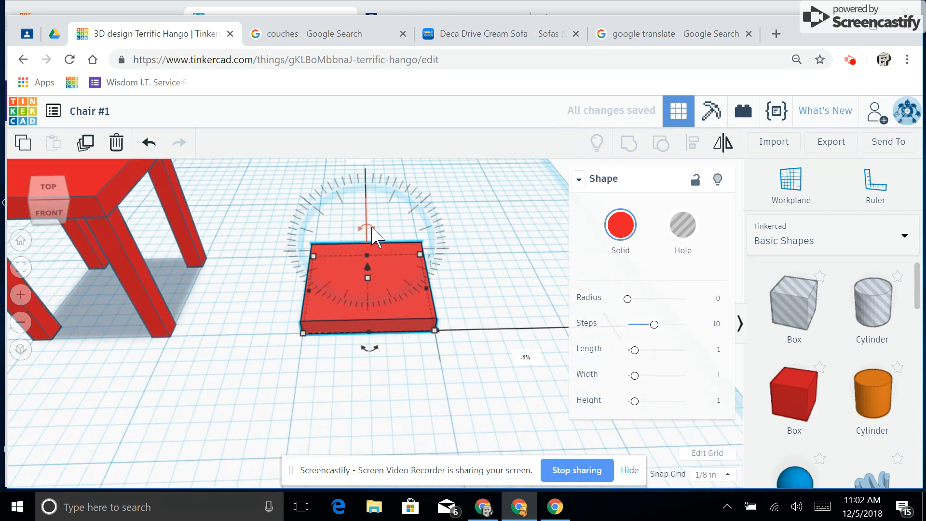
scroll(382, 241, "down", 3)
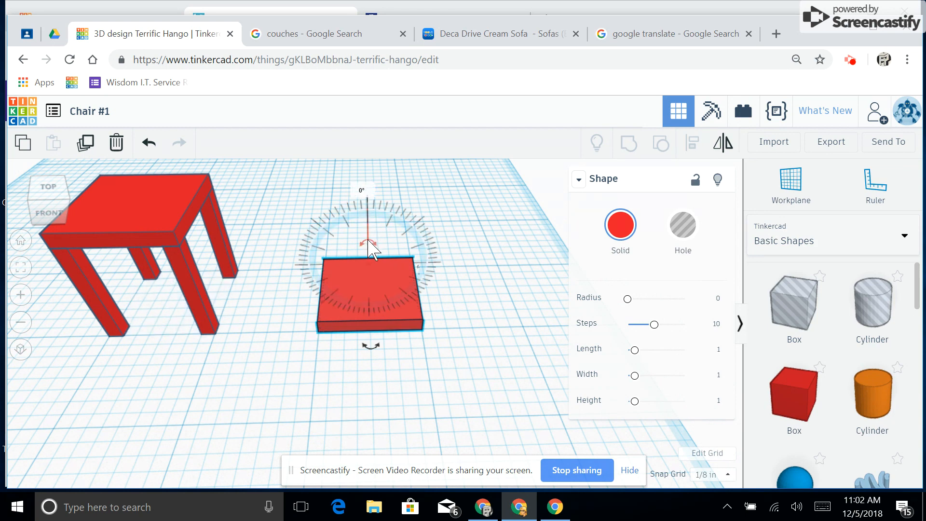
left_click(364, 189)
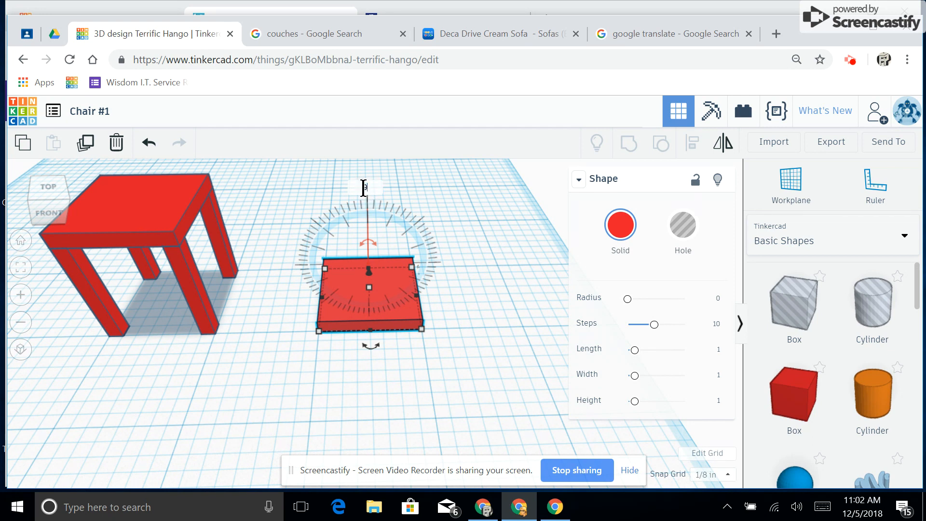
type("90")
key("Return")
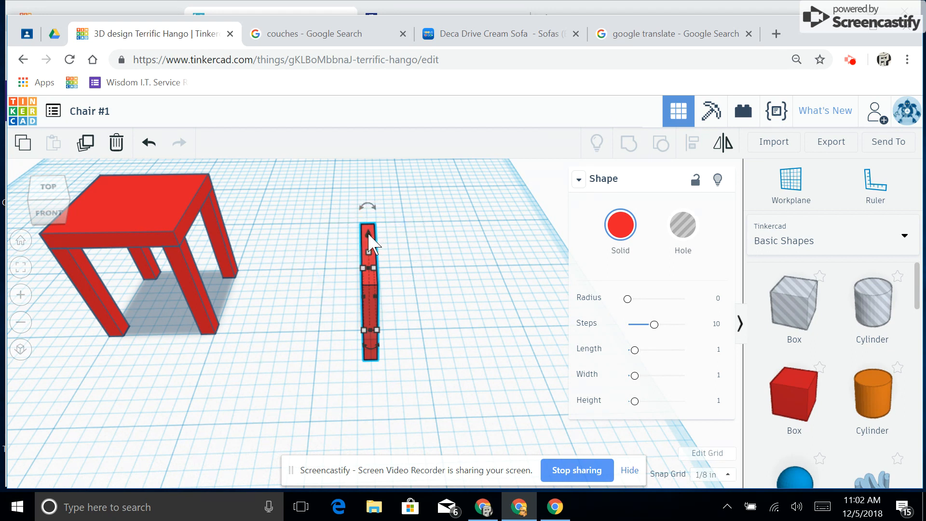
Step: Raise the upright slab to 1 in above the workplane
scroll(367, 237, "up", 2)
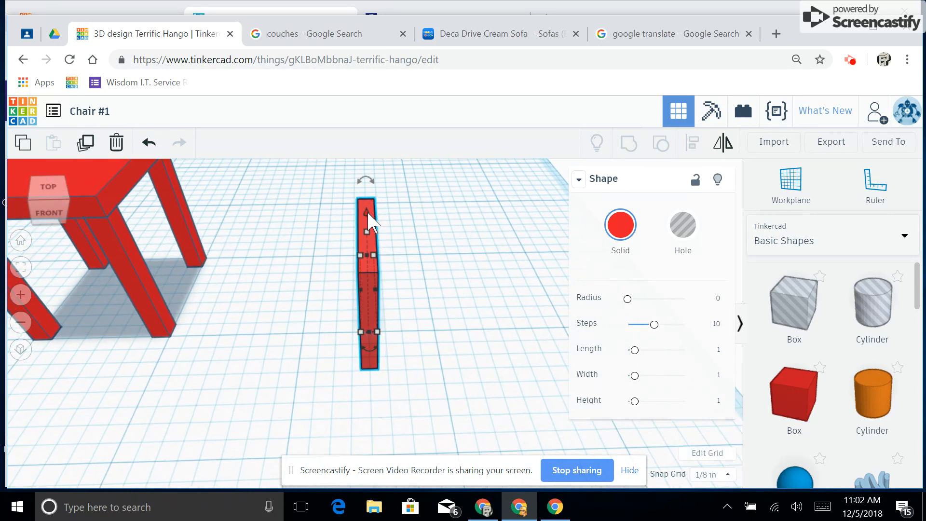
scroll(369, 222, "down", 2)
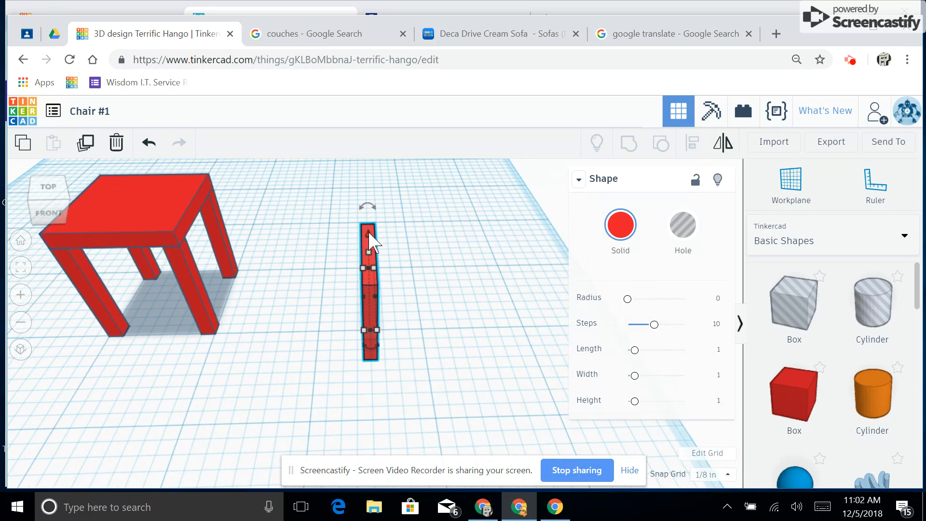
scroll(372, 243, "down", 1)
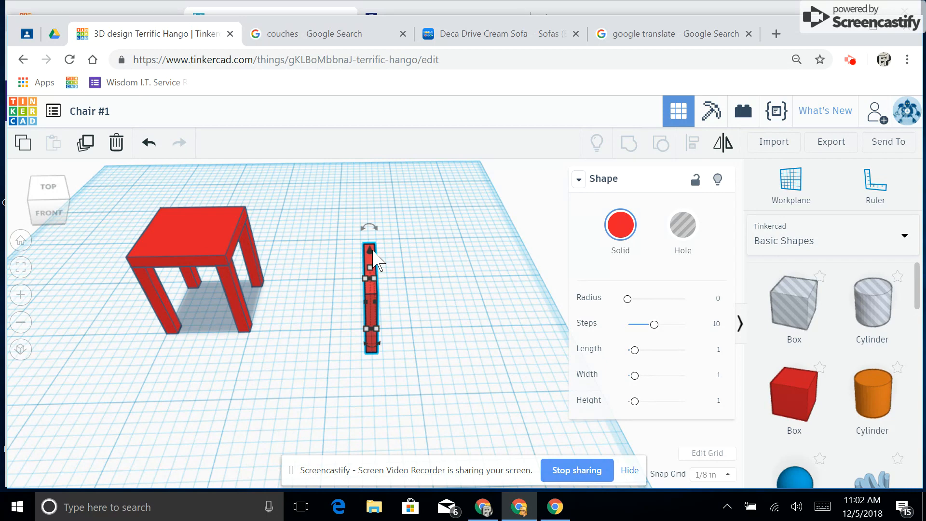
left_click_drag(372, 258, 368, 206)
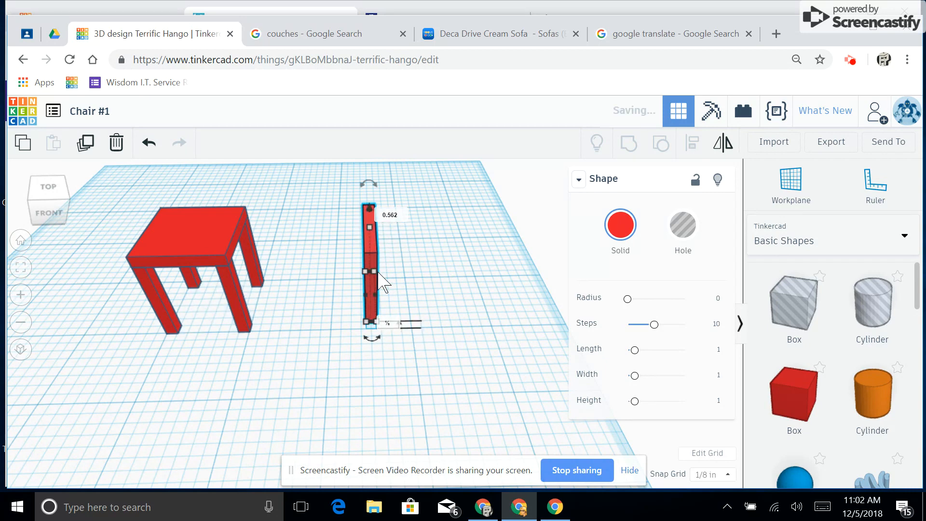
left_click(391, 323)
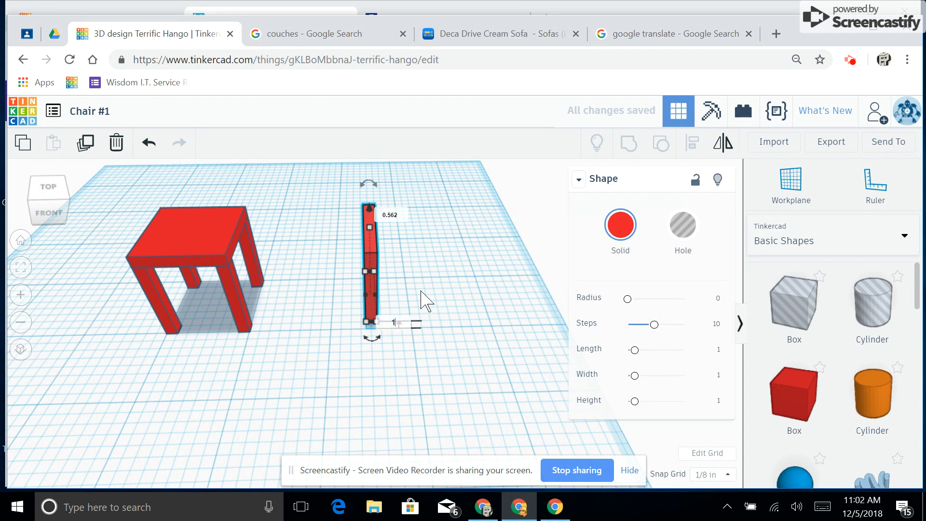
type("1")
key("Return")
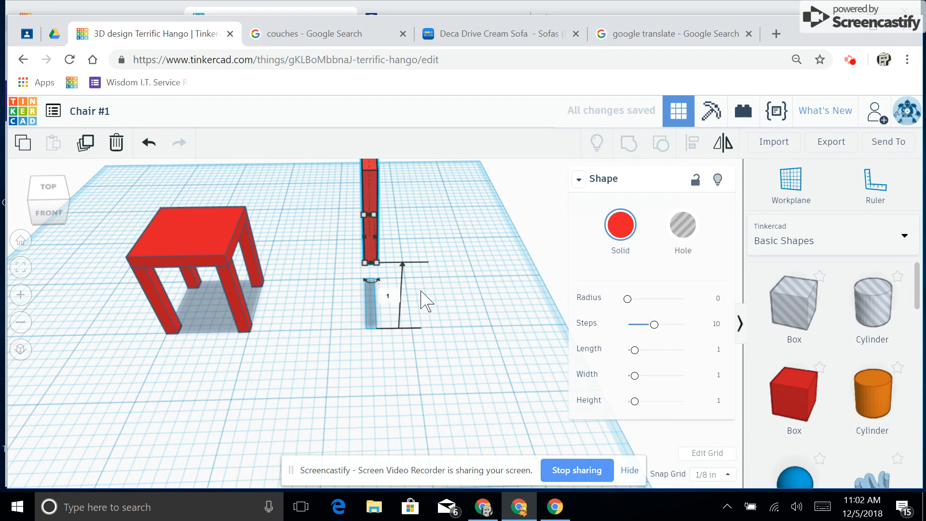
Step: Move the raised upright slab onto one edge of the seat, flush with the legs, as the backrest
left_click(423, 211)
left_click_drag(370, 187, 199, 185)
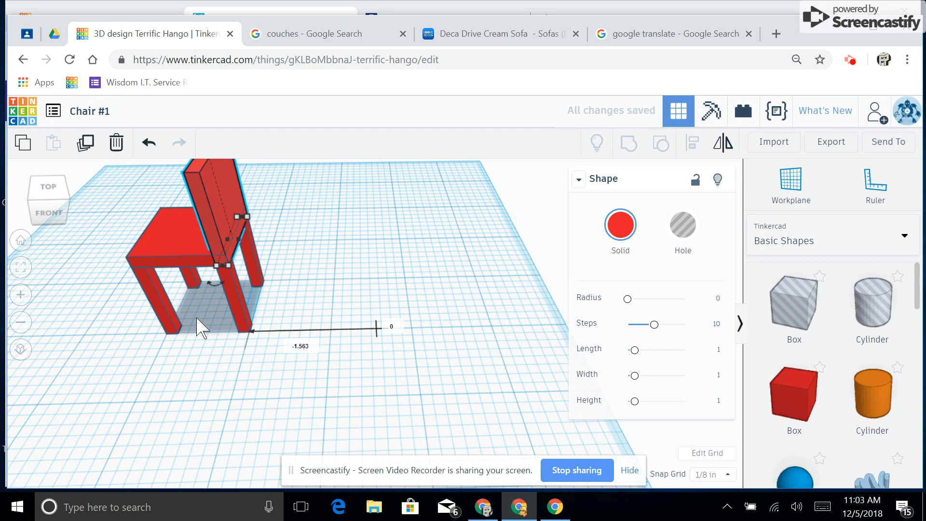
left_click(186, 371)
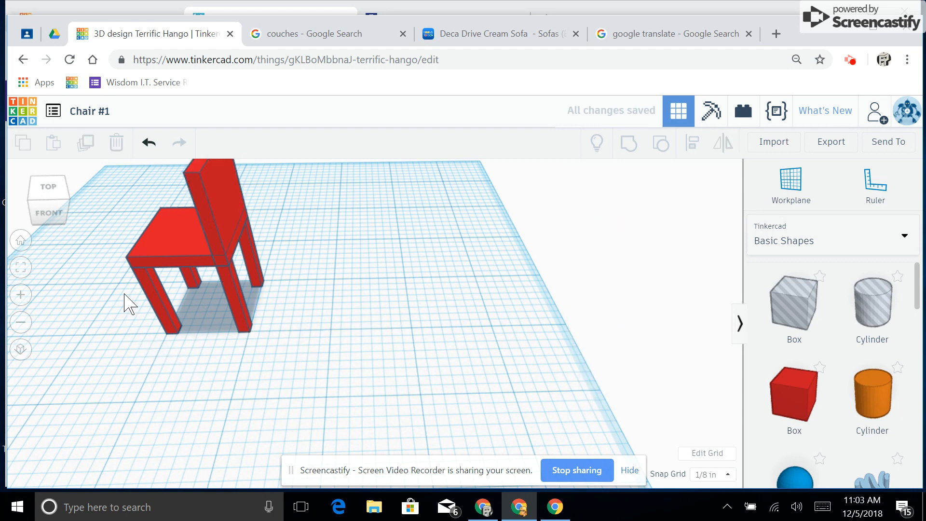
Step: Group all six chair parts into one solid shape and move it a short distance across the workplane
right_click_drag(126, 291, 289, 277)
scroll(289, 277, "down", 5)
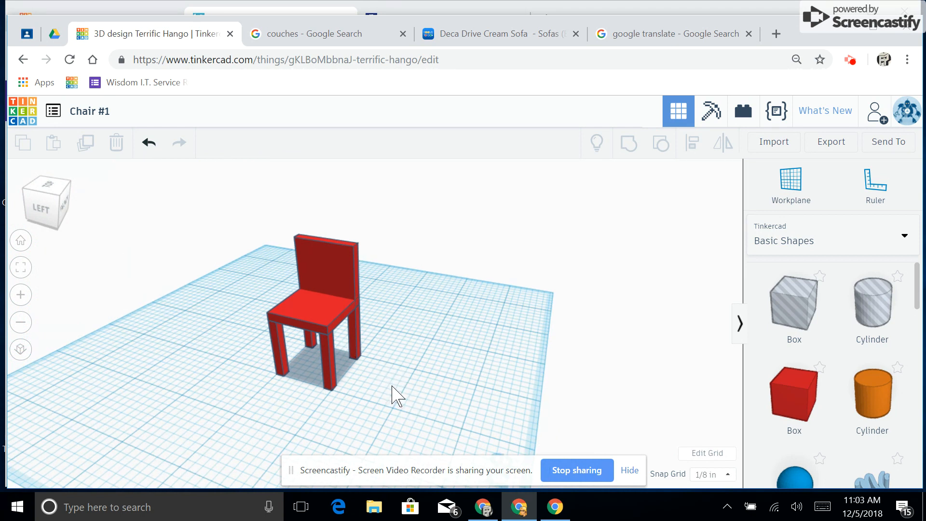
left_click_drag(402, 416, 318, 333)
left_click_drag(271, 280, 208, 196)
right_click(208, 197)
left_click(182, 211)
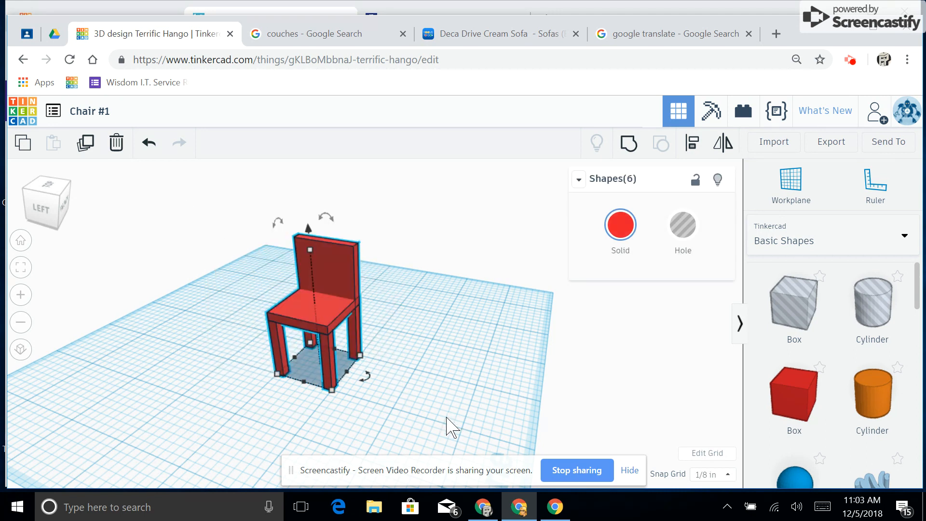
left_click_drag(409, 410, 232, 224)
left_click(628, 145)
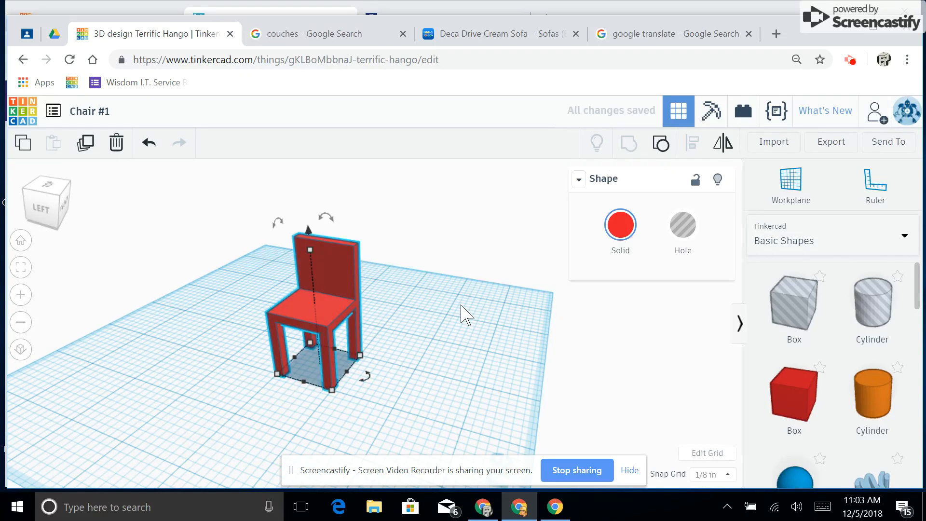
left_click(367, 302)
left_click_drag(317, 308, 273, 309)
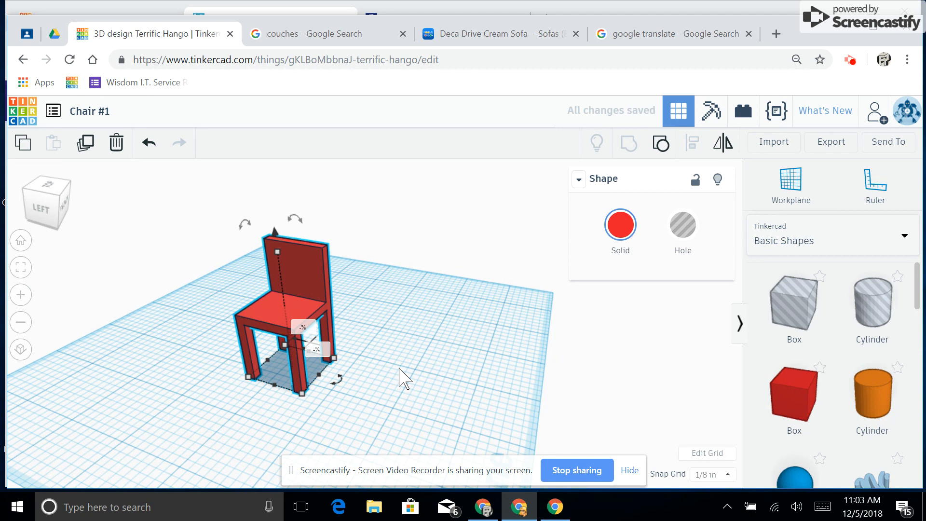